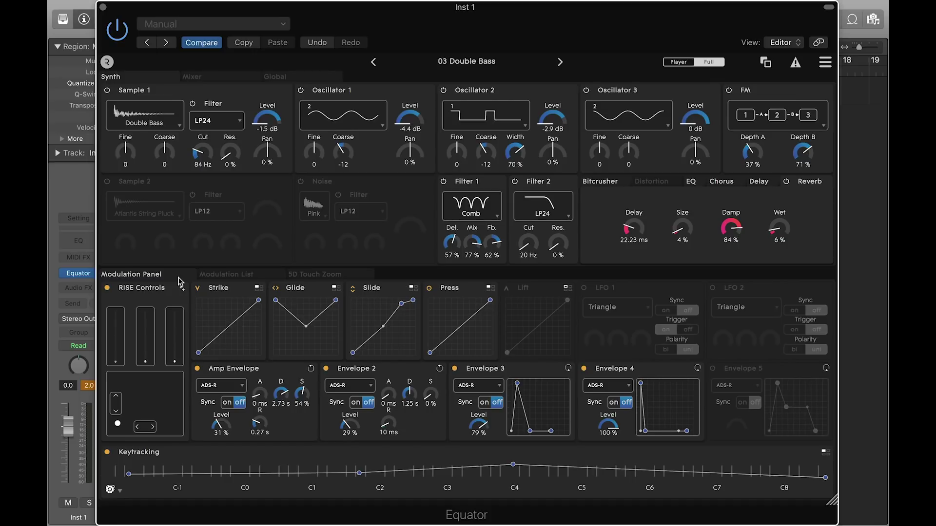
Step: Close and reopen the Equator editor, clearing the track's peak level readout
click(103, 7)
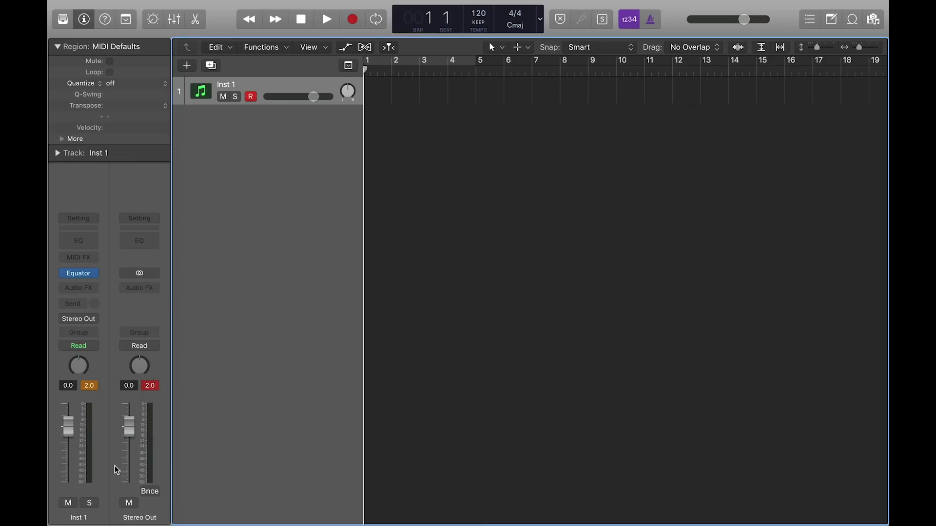
click(91, 386)
click(80, 273)
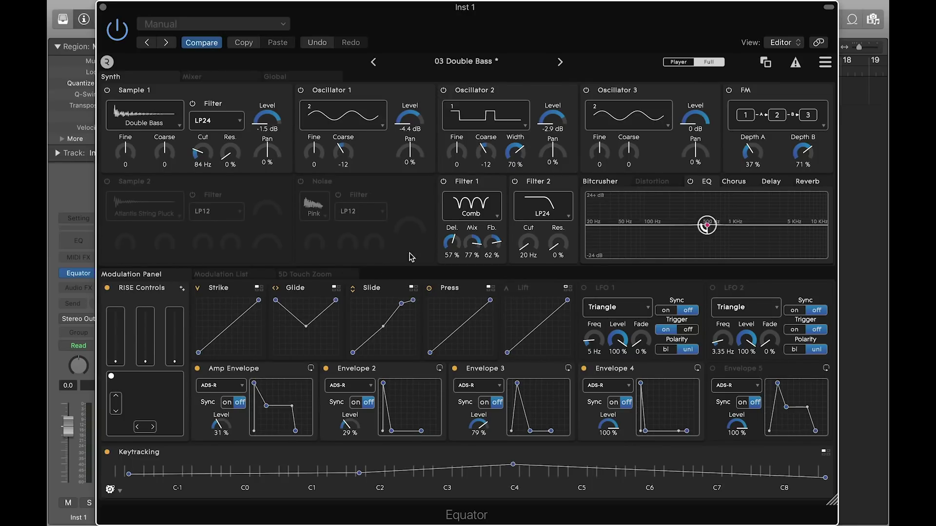
Step: Start a new init preset without saving Double Bass changes, then select the Amp Envelope panel
click(822, 65)
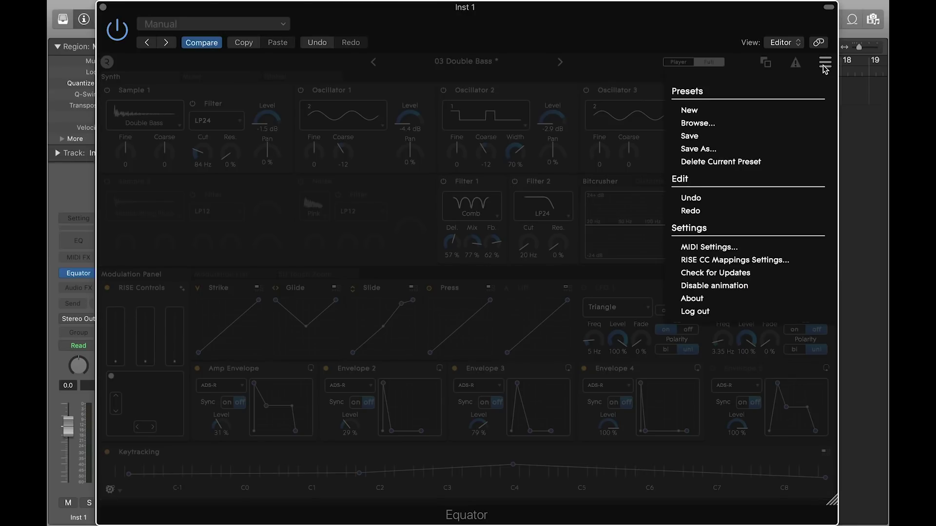
click(724, 114)
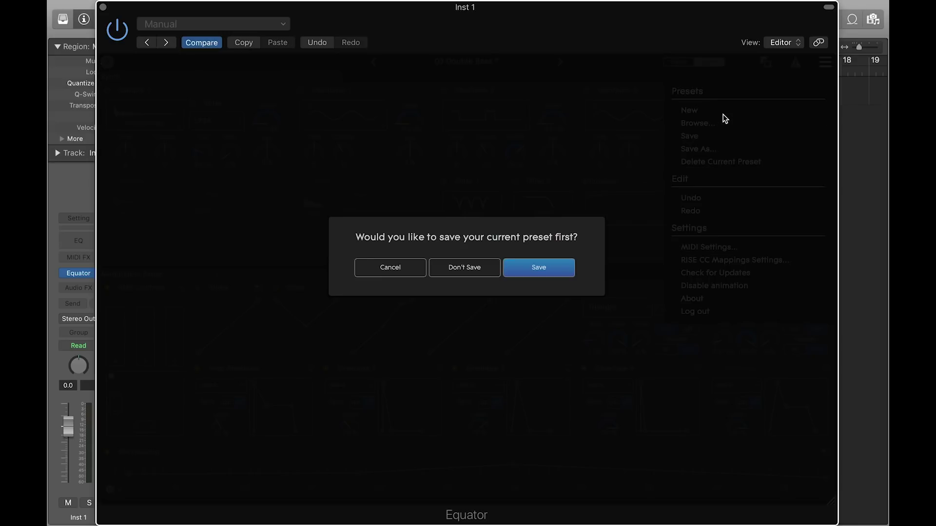
click(463, 268)
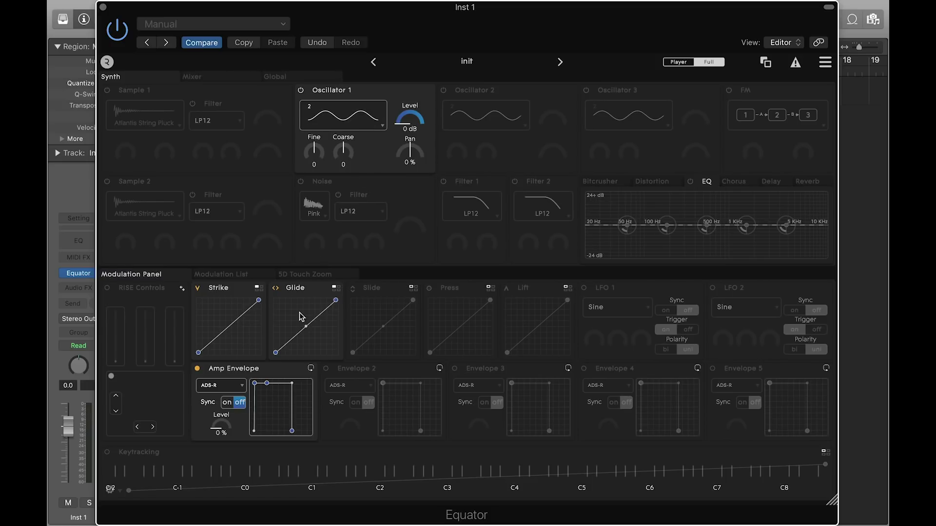
click(283, 370)
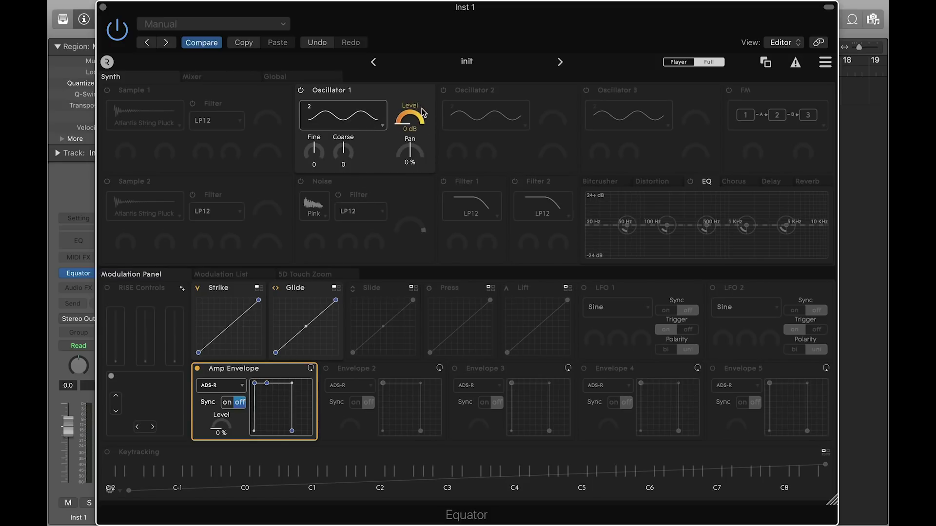
Step: Check Strike's amp level amount, then reset Glide's Oscillator 1 Coarse modulation from 48 to 0
click(241, 288)
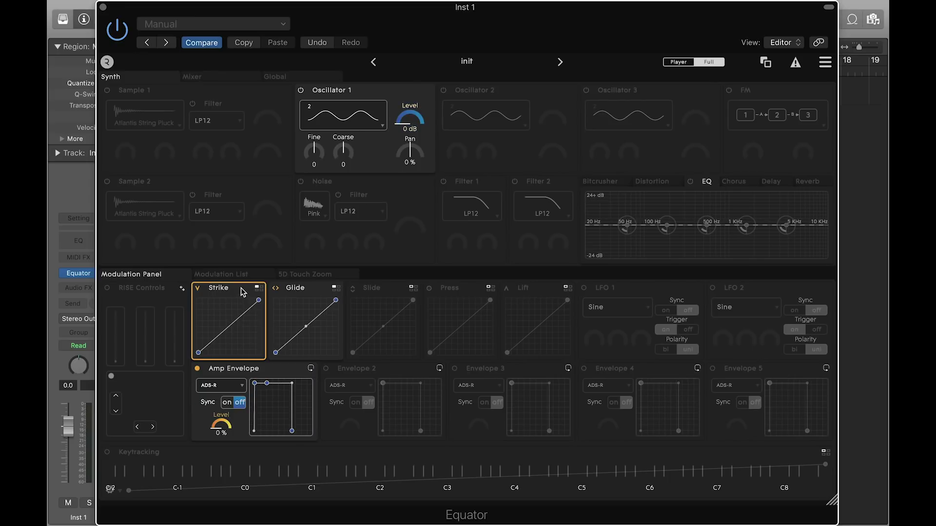
double_click(233, 438)
click(321, 294)
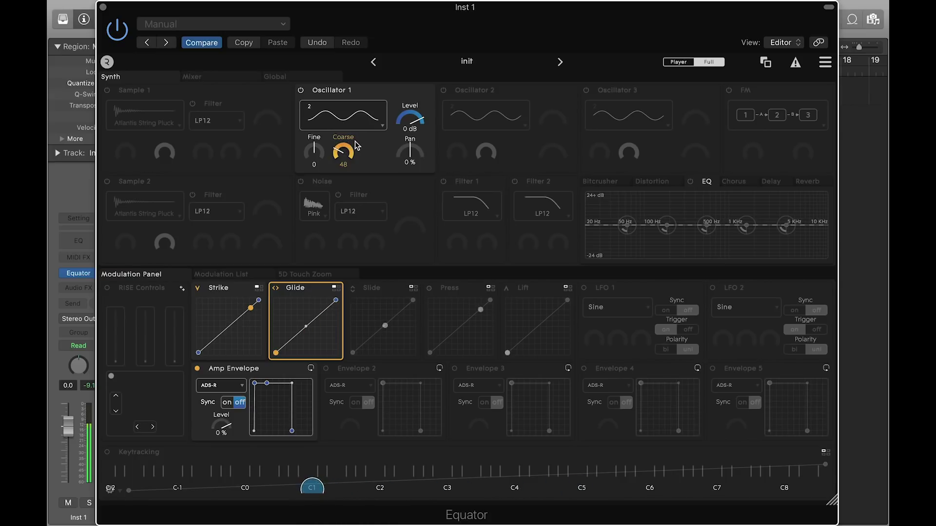
double_click(352, 155)
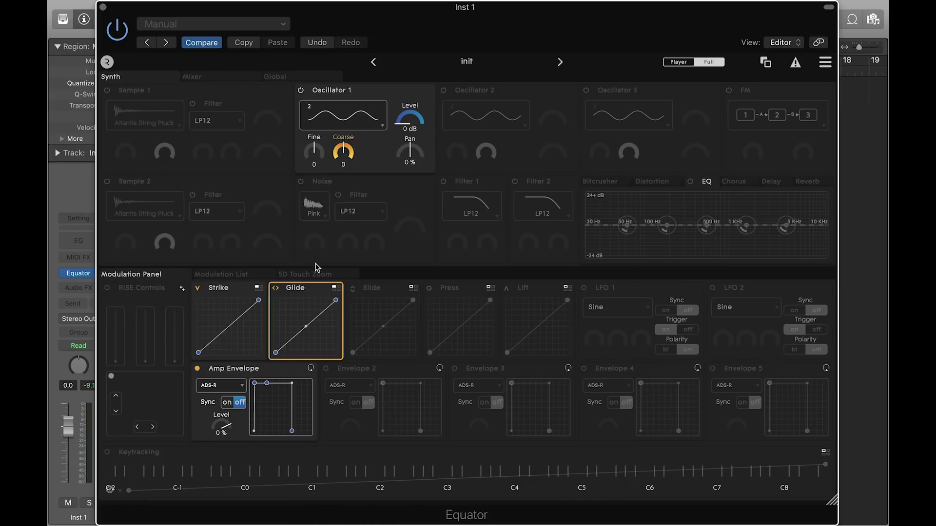
Step: Give Oscillator 1 sawtooth waveform 5, set amp envelope level to 29%, and enable Oscillator 2
click(311, 293)
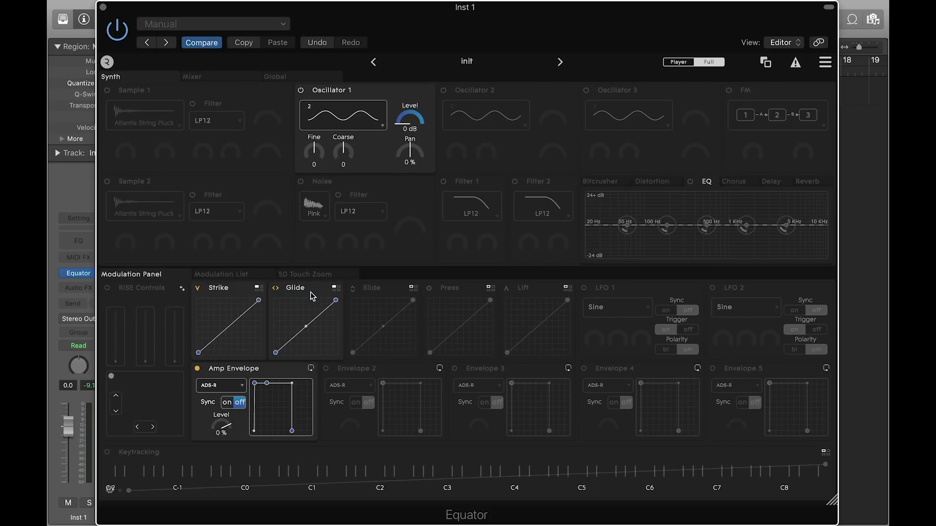
click(377, 122)
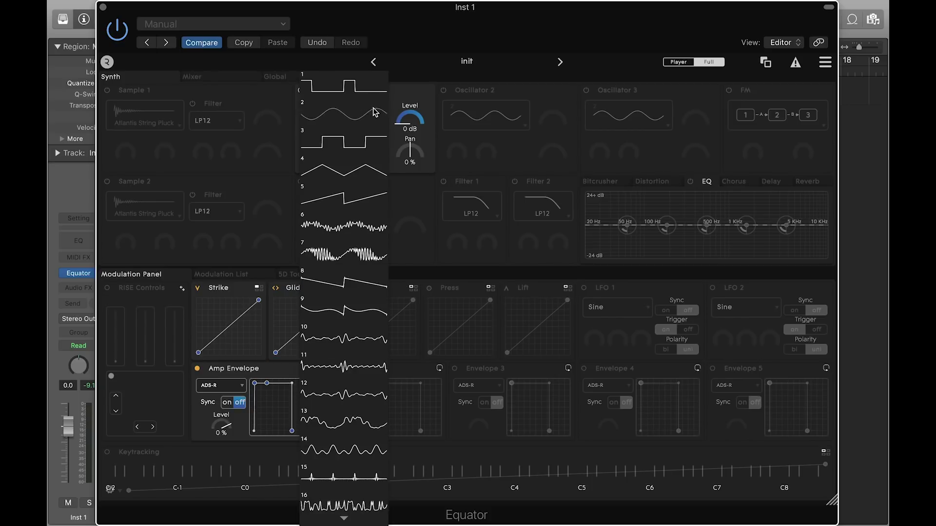
click(371, 193)
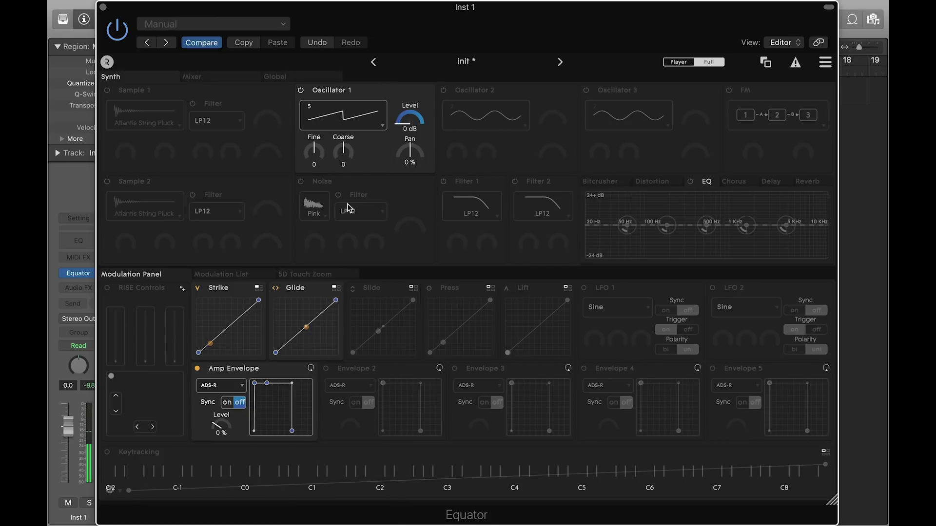
drag(213, 416, 225, 417)
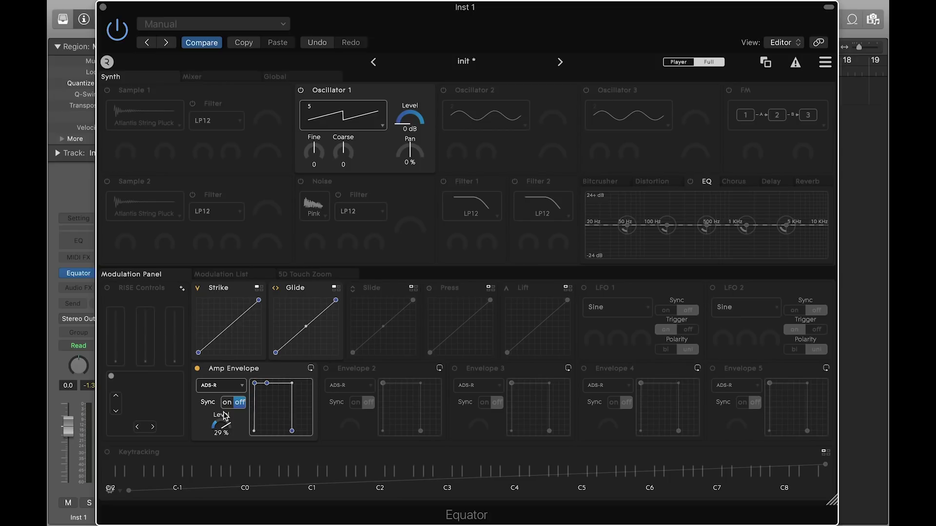
click(498, 91)
Step: Set Oscillator 2 to sawtooth waveform 5; detune Fine to -3.2 (Osc 1) and 4.3 (Osc 2)
click(515, 115)
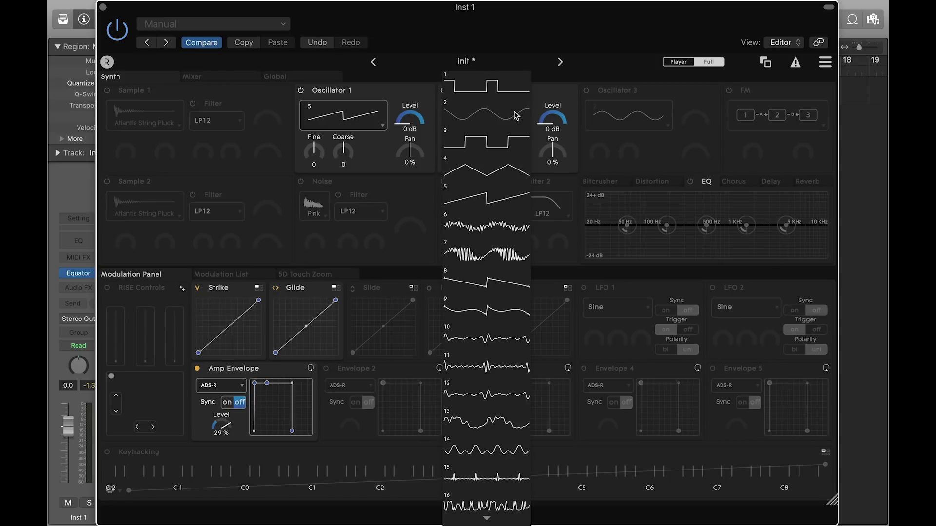
click(507, 191)
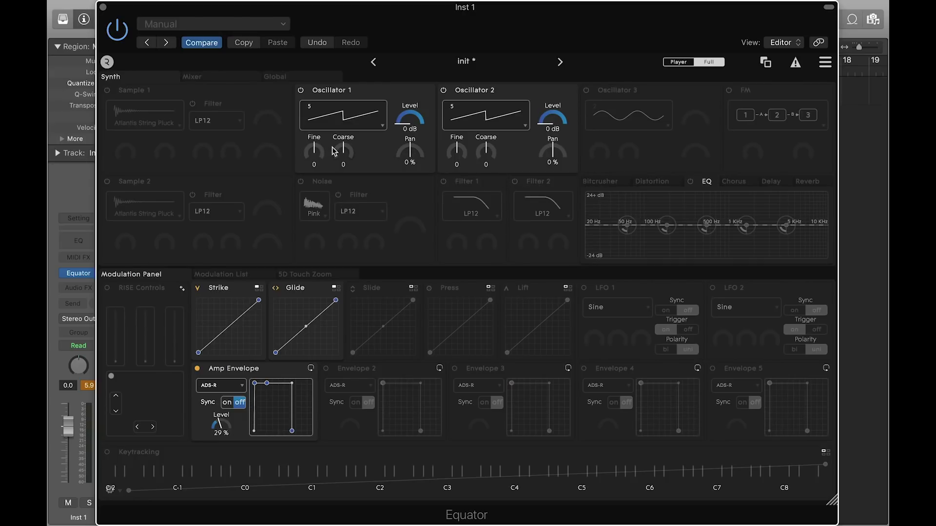
drag(314, 152, 318, 164)
drag(461, 153, 459, 140)
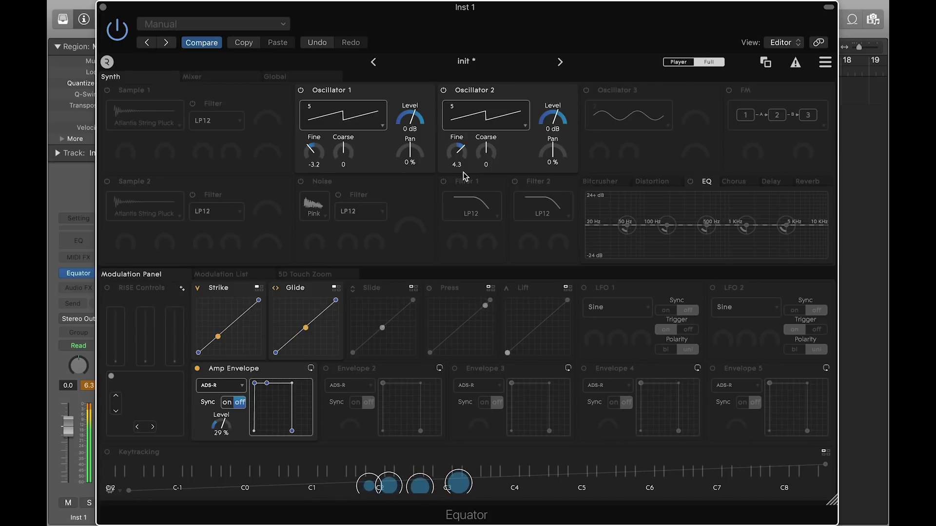
Step: On the Global page, set Preset Master level to -7.8 dB, then return to the Synth page
click(87, 386)
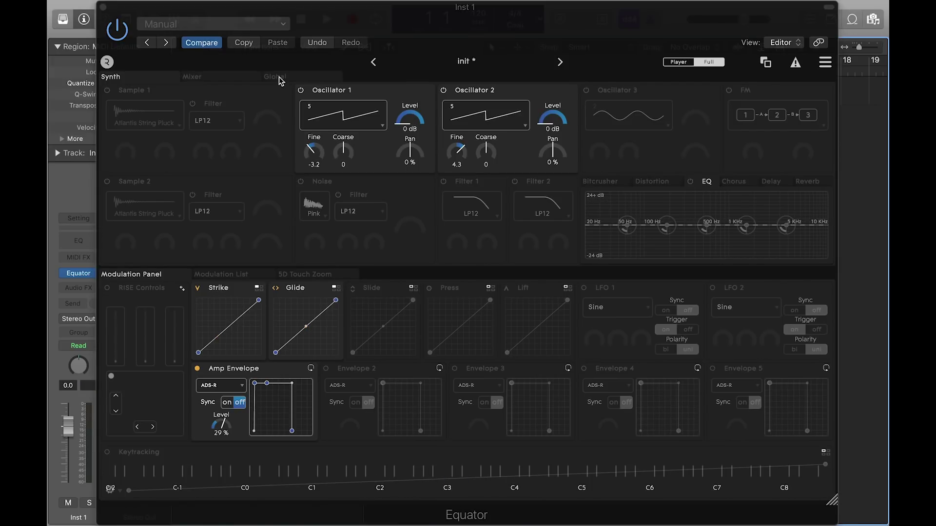
click(303, 78)
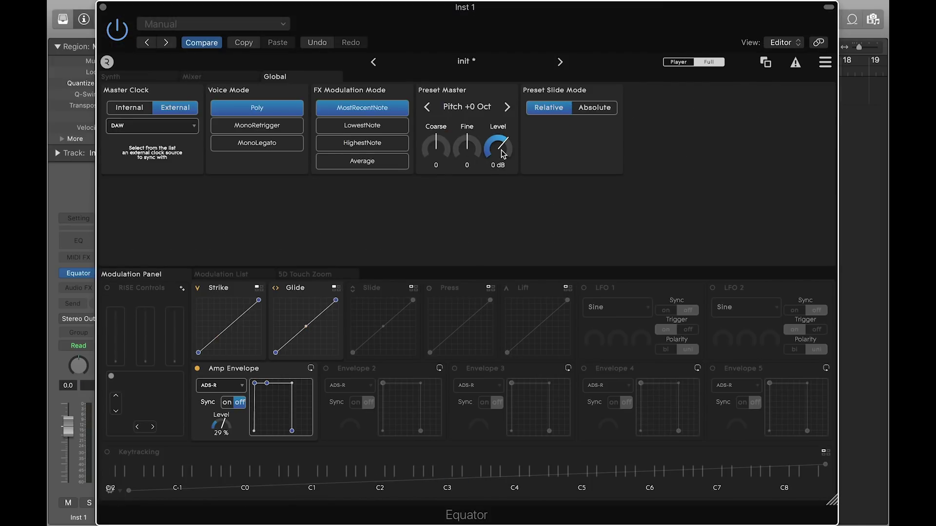
drag(503, 155, 501, 162)
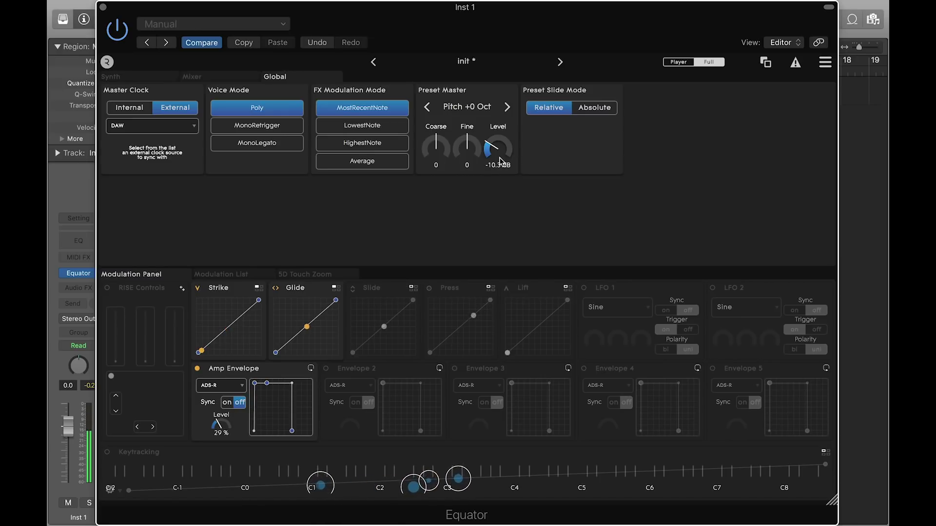
drag(500, 160, 501, 152)
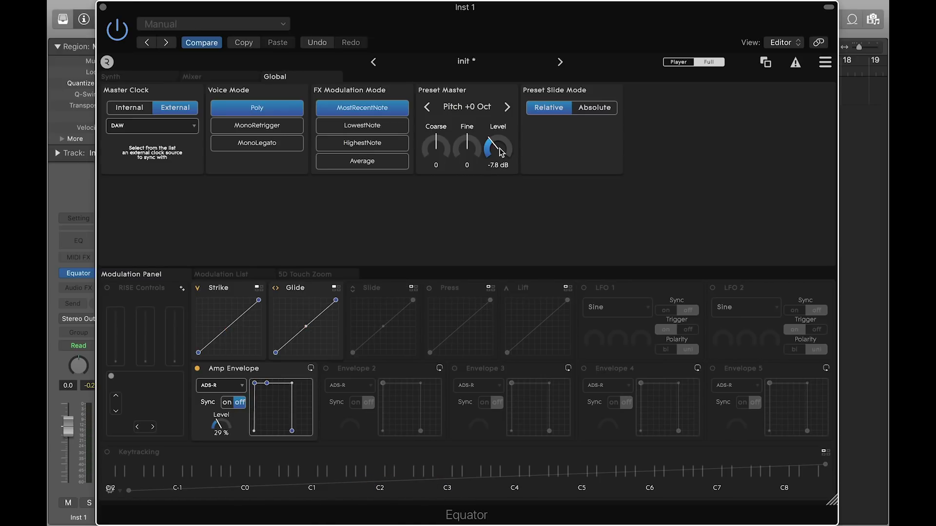
click(162, 78)
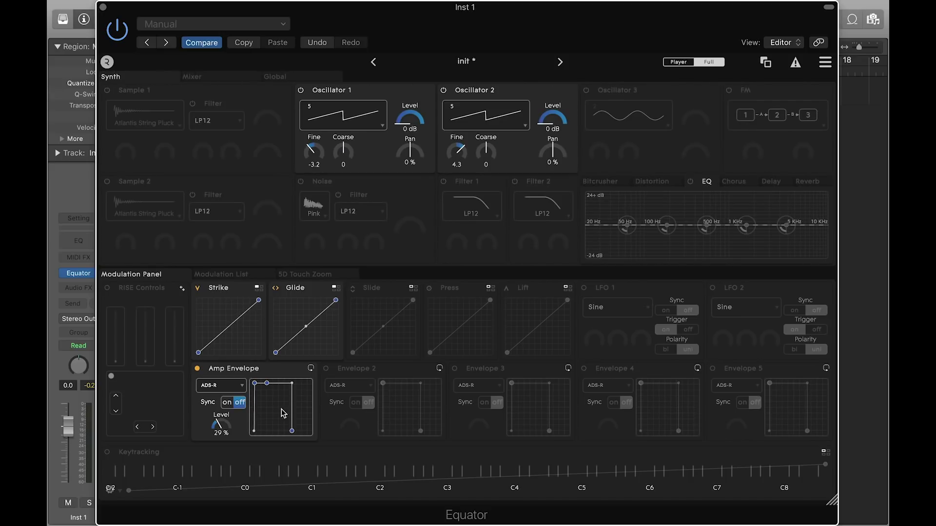
Step: Lengthen the amp release and switch on Filter 1 as LP12 at 517 Hz, resonance 0%
drag(291, 431, 301, 432)
click(487, 182)
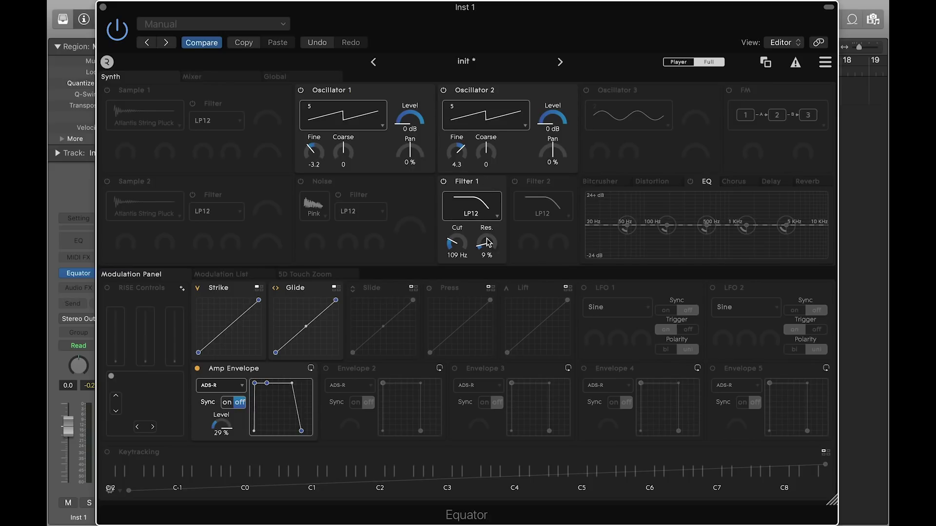
drag(485, 242, 484, 261)
scroll(459, 246, up, 6)
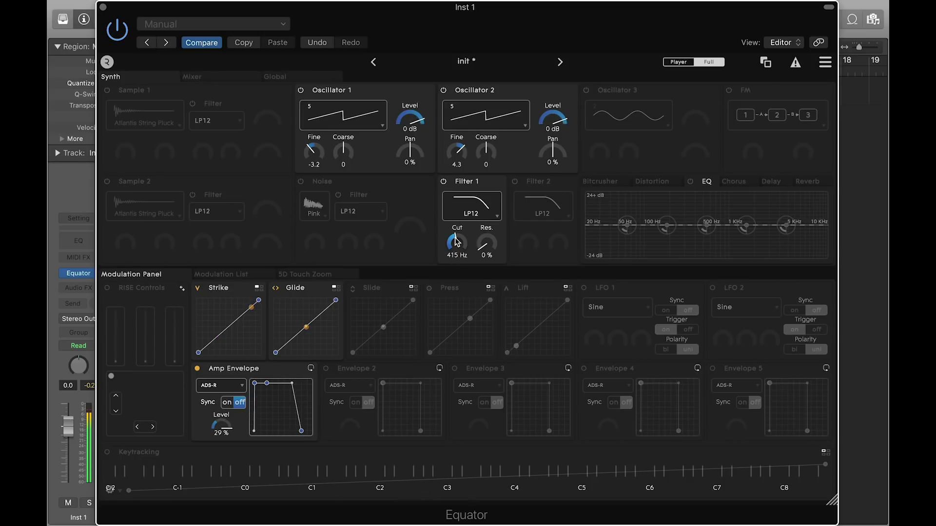
scroll(457, 240, up, 2)
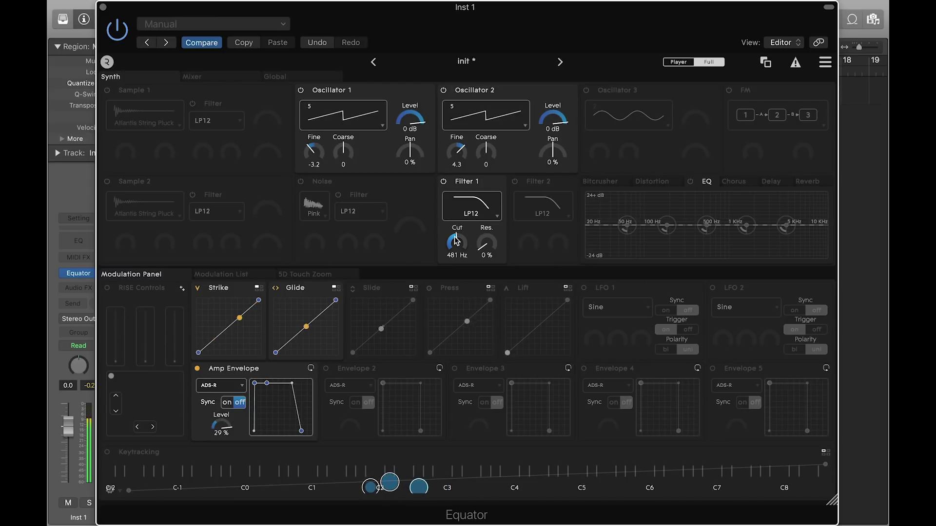
scroll(458, 243, up, 1)
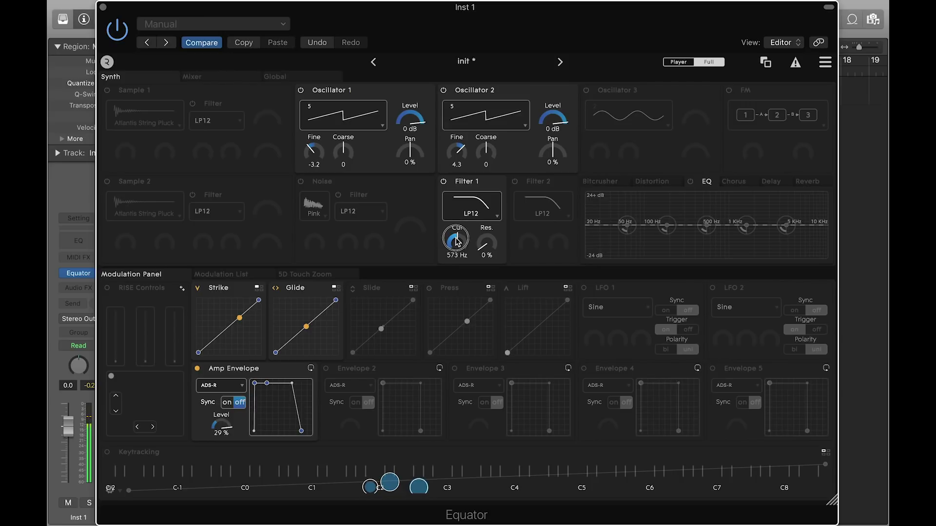
scroll(458, 242, down, 1)
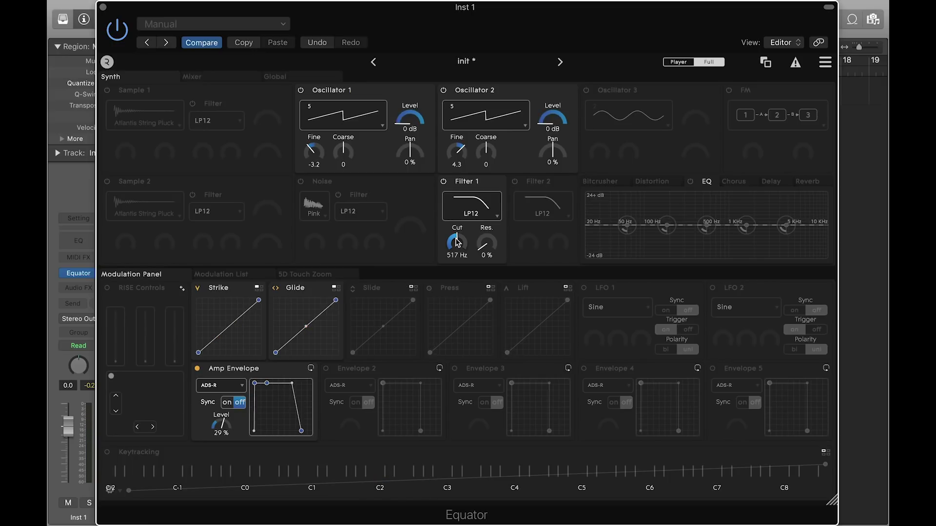
Step: Select Envelope 2 and give it a positive amount on Filter 1's cutoff
click(400, 373)
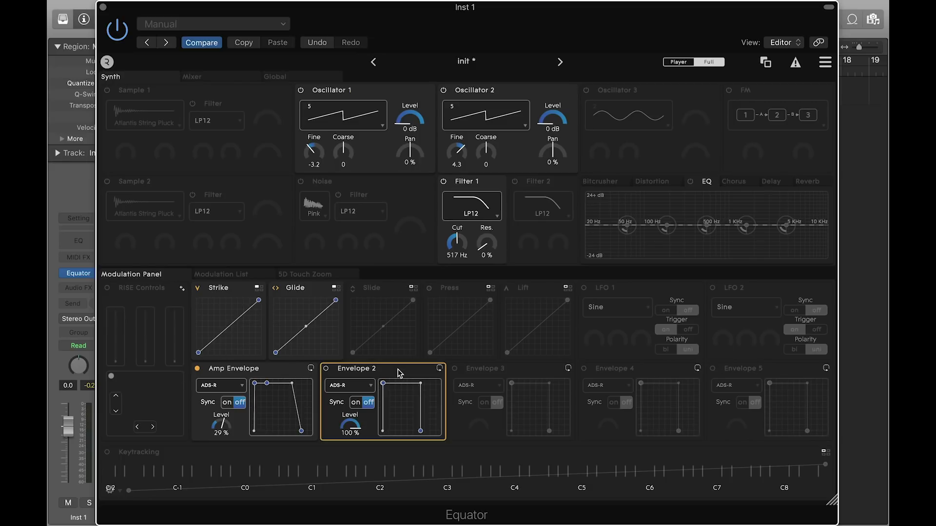
click(465, 240)
drag(467, 243, 469, 237)
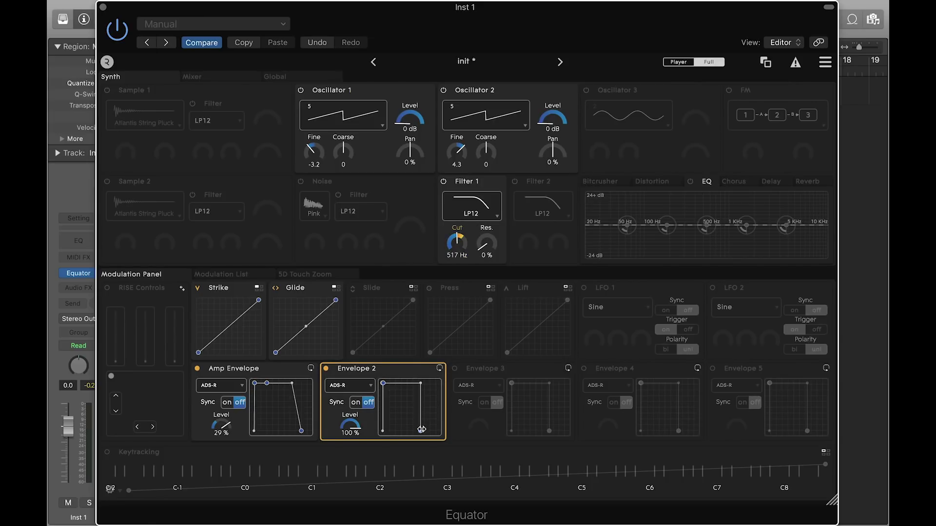
Step: Shape Envelope 2 to 0 ms attack, 1.30 s decay, 8% sustain, longer release, shown as knobs
drag(421, 430, 430, 431)
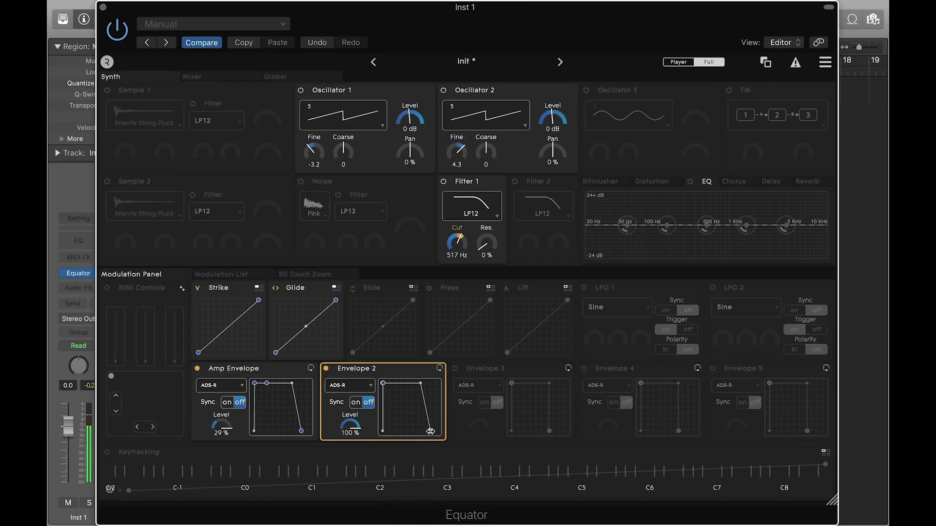
drag(385, 385, 388, 428)
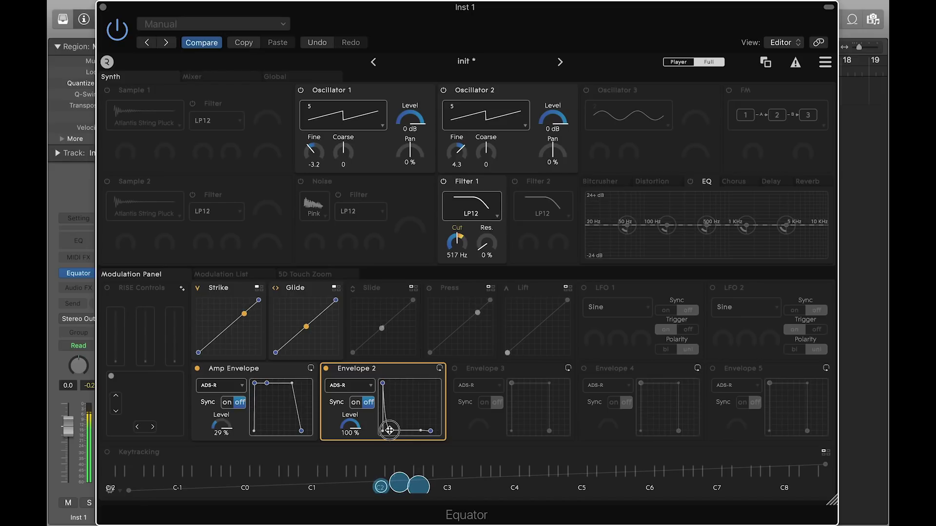
drag(390, 429, 391, 427)
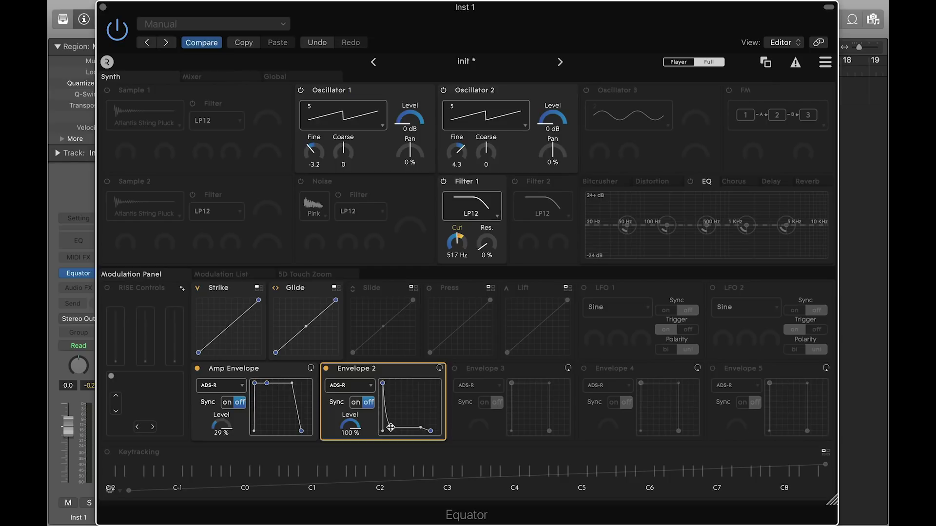
click(440, 369)
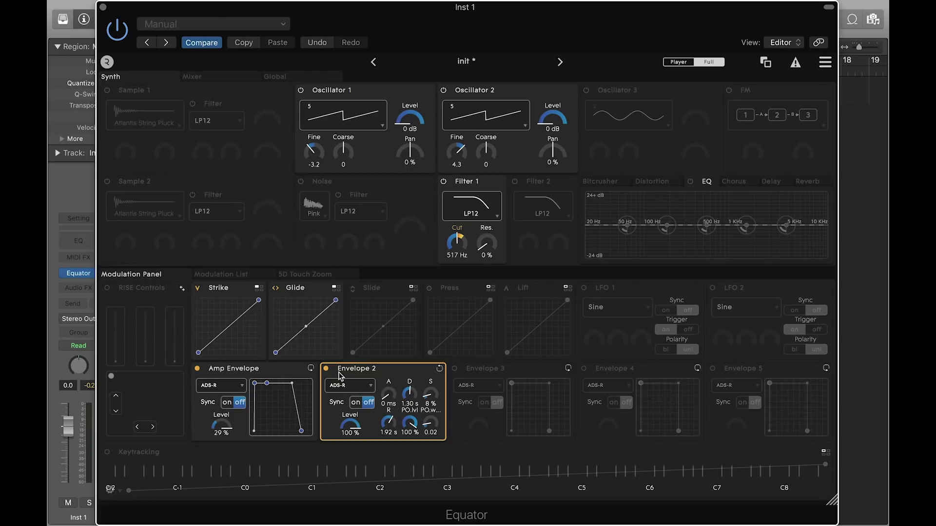
Step: Set amp attack to 0.09 s and shorten releases to 1.29 s (amp) and 1.44 s (Envelope 2)
click(310, 369)
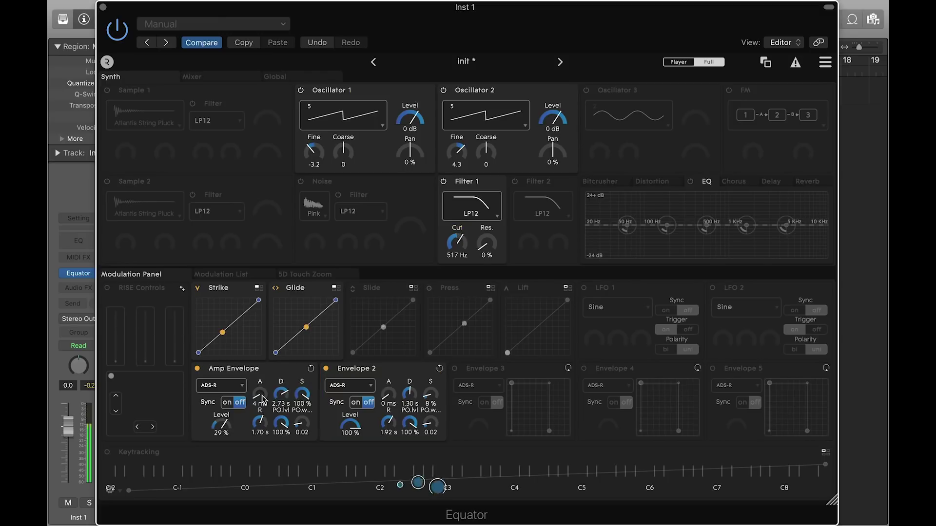
scroll(262, 396, up, 3)
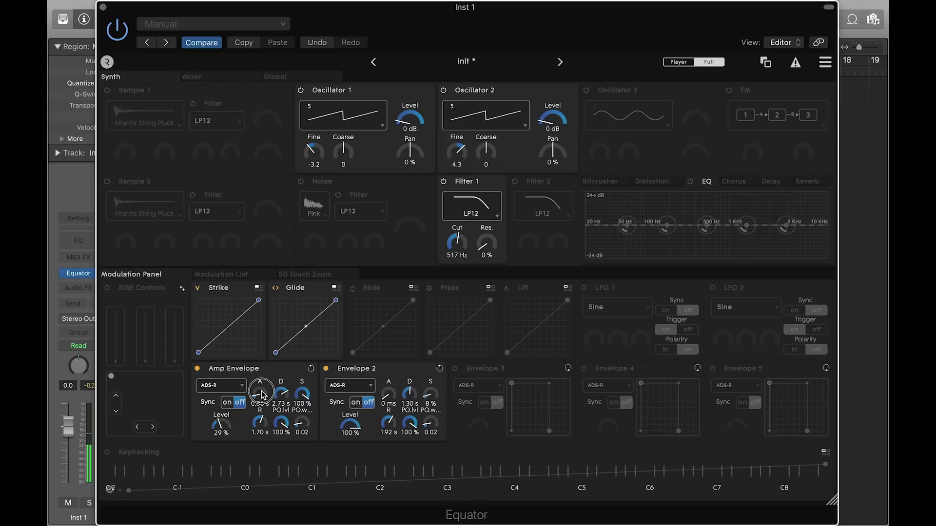
scroll(262, 394, up, 2)
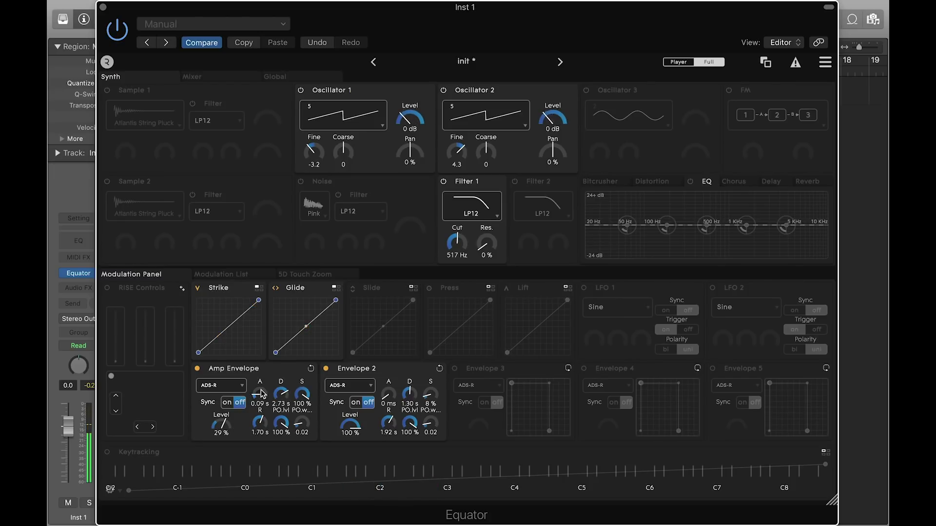
drag(260, 422, 262, 431)
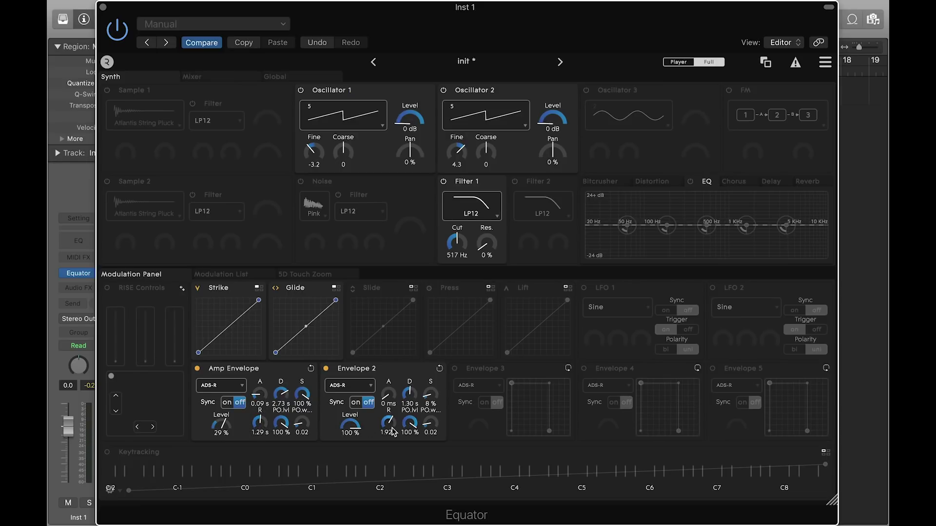
drag(392, 432, 390, 432)
Step: Turn on Sample 1 and load the Unison Pad sample
click(176, 95)
click(179, 120)
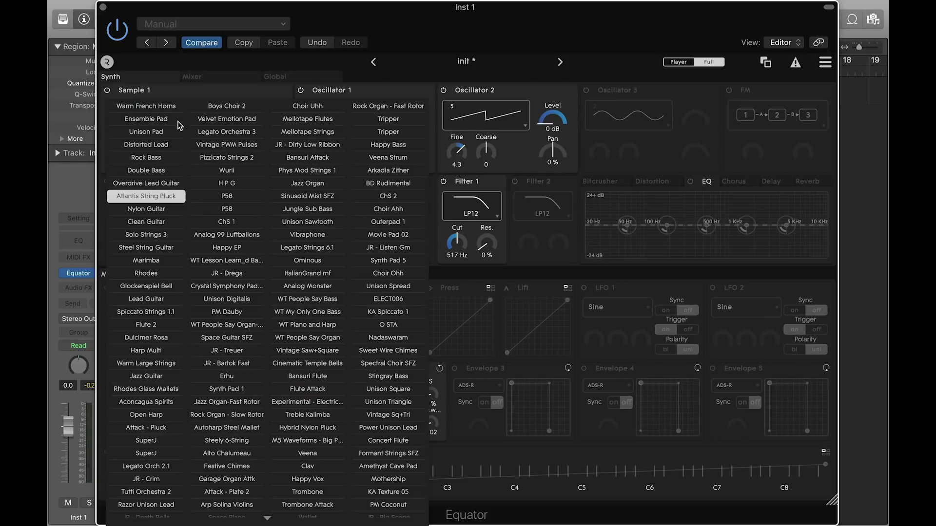
click(146, 132)
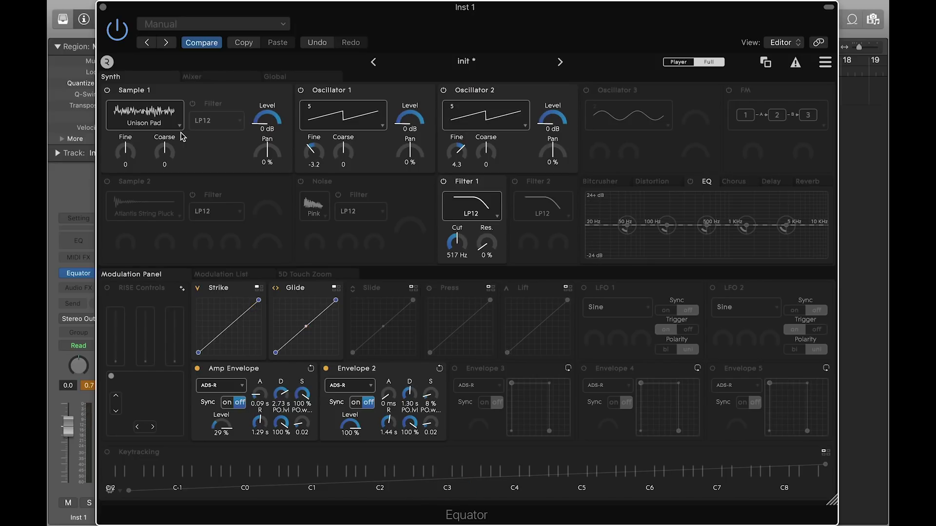
Step: Set Sample 1's level to -10.3 dB and its Coarse tuning to 12
drag(271, 124, 272, 168)
drag(271, 124, 272, 117)
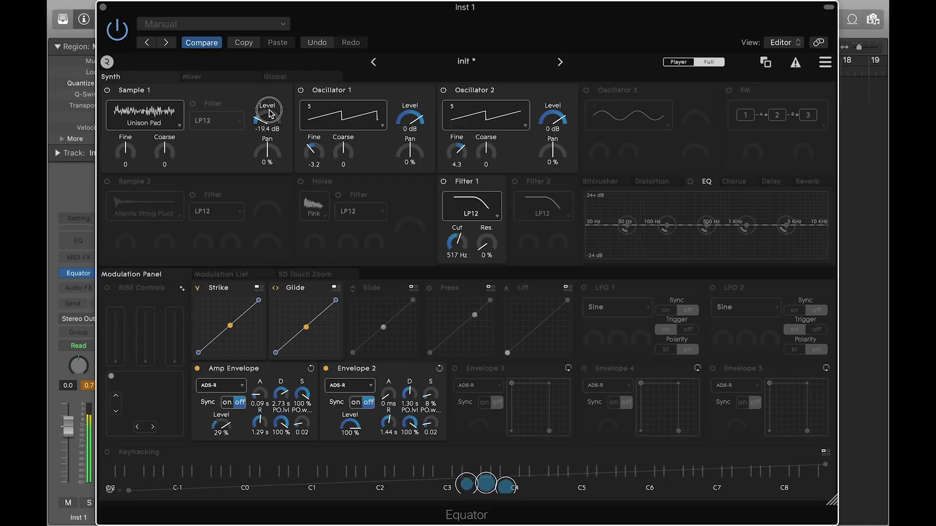
mouse_move(271, 117)
mouse_down()
mouse_move(270, 101)
mouse_move(270, 120)
mouse_up()
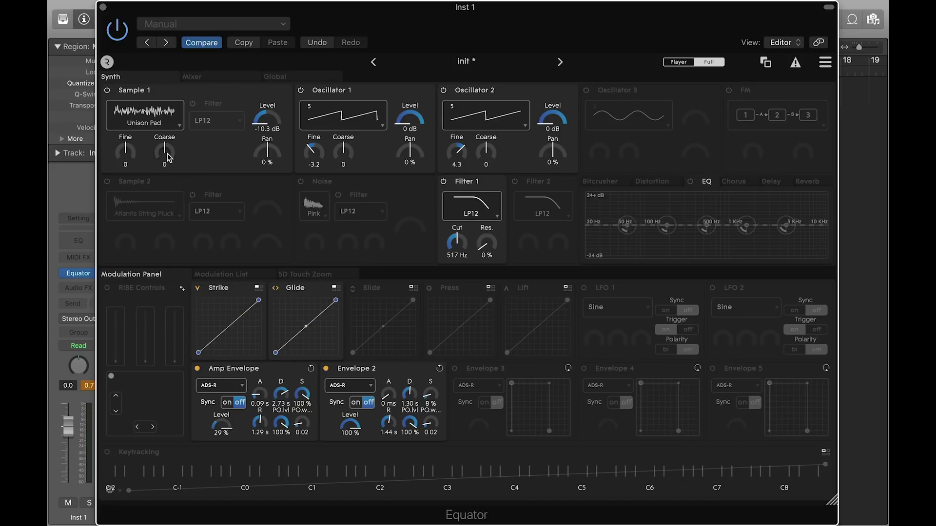
drag(168, 153, 168, 151)
Step: Select Strike and give it a positive modulation amount on Filter 1's cutoff
click(238, 290)
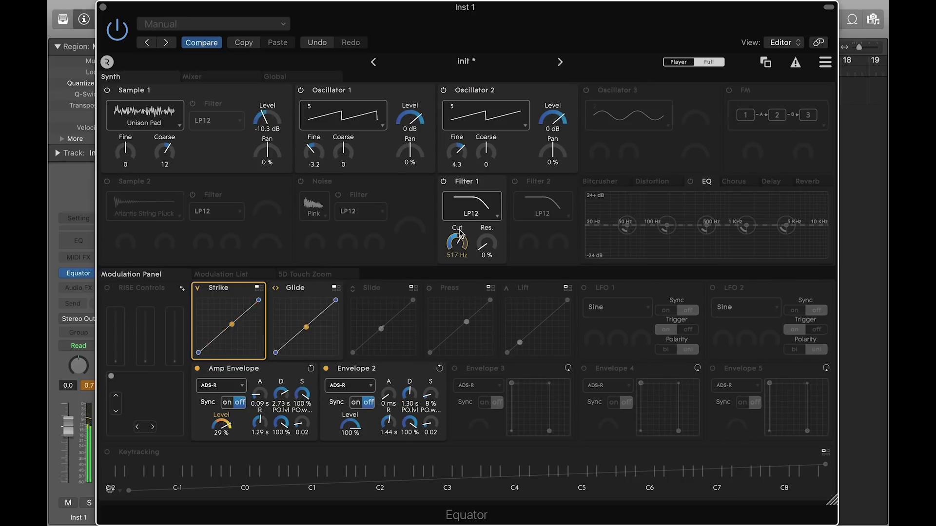
drag(466, 245, 463, 221)
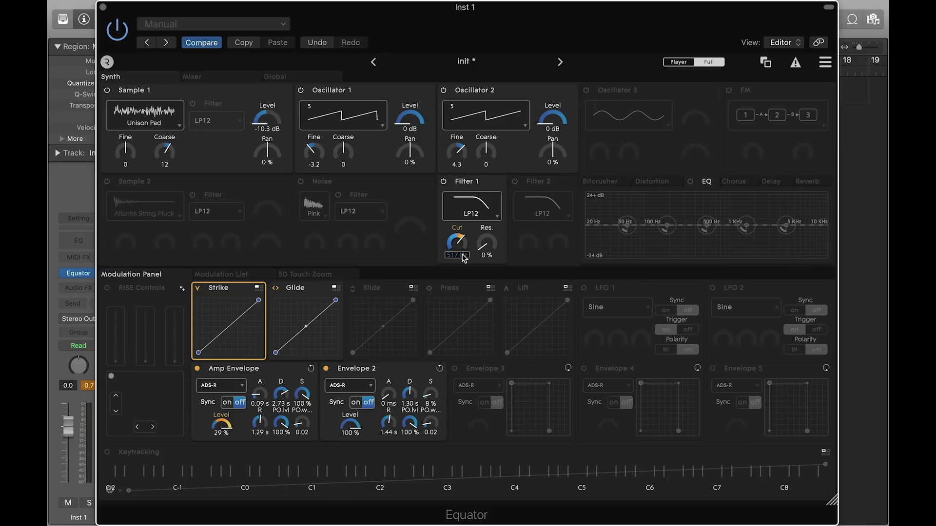
Step: Map Press to raise Filter 1 cutoff, bending its curve to stay flat then rise steeply
click(461, 288)
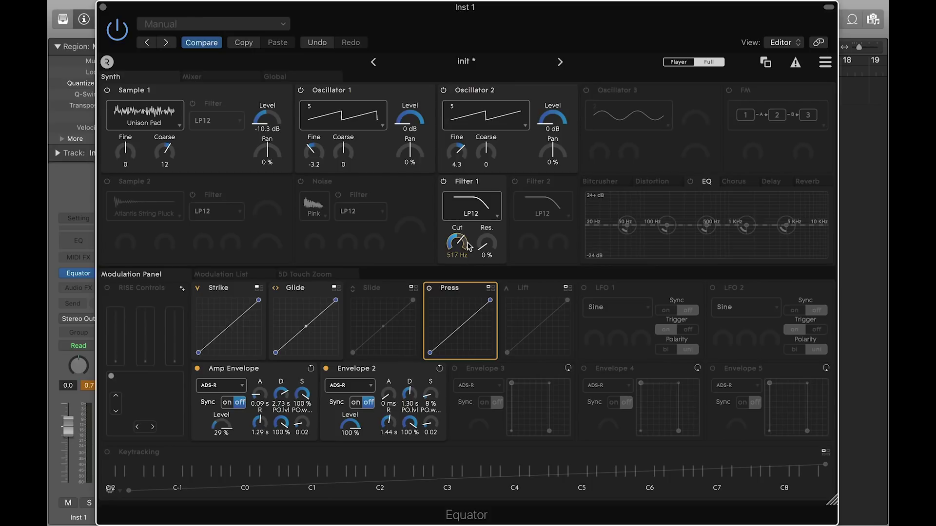
drag(467, 244, 469, 225)
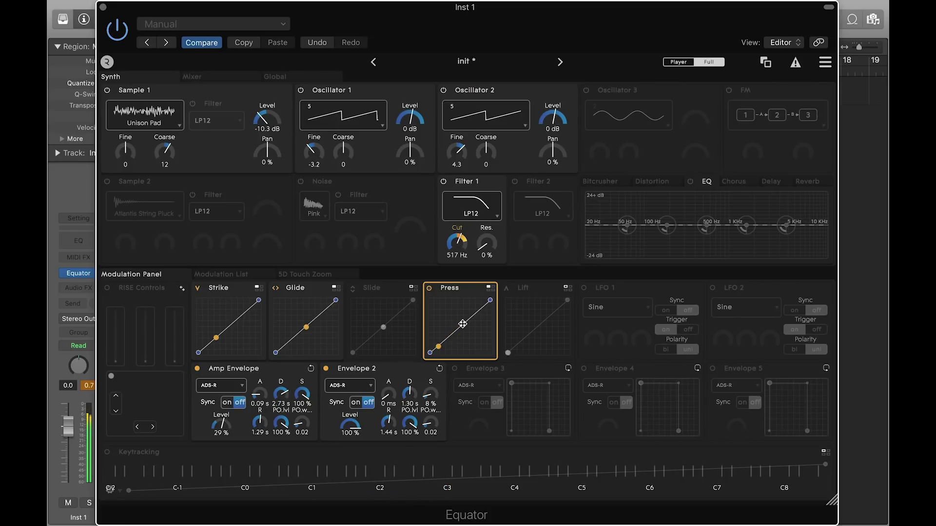
drag(463, 324, 463, 363)
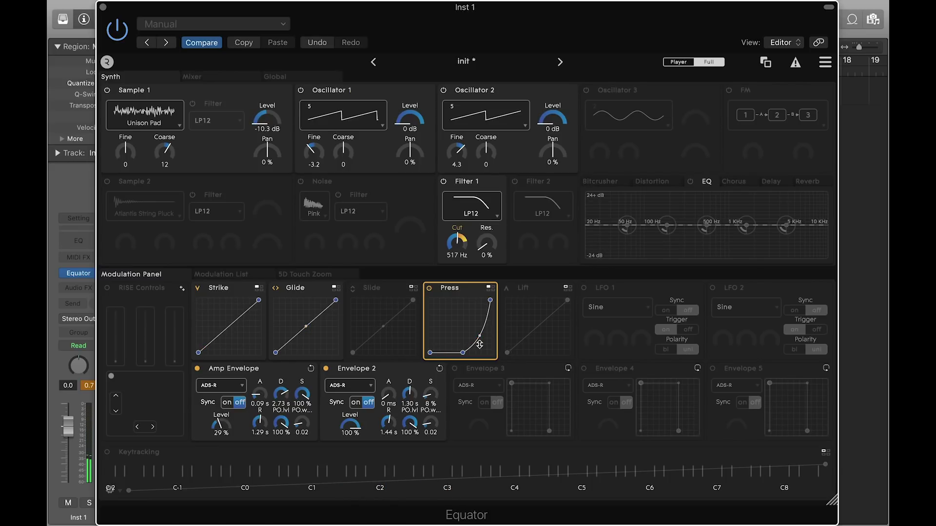
Step: Enable LFO 1, assign it to the filter cutoff, and set its level to 0
click(631, 291)
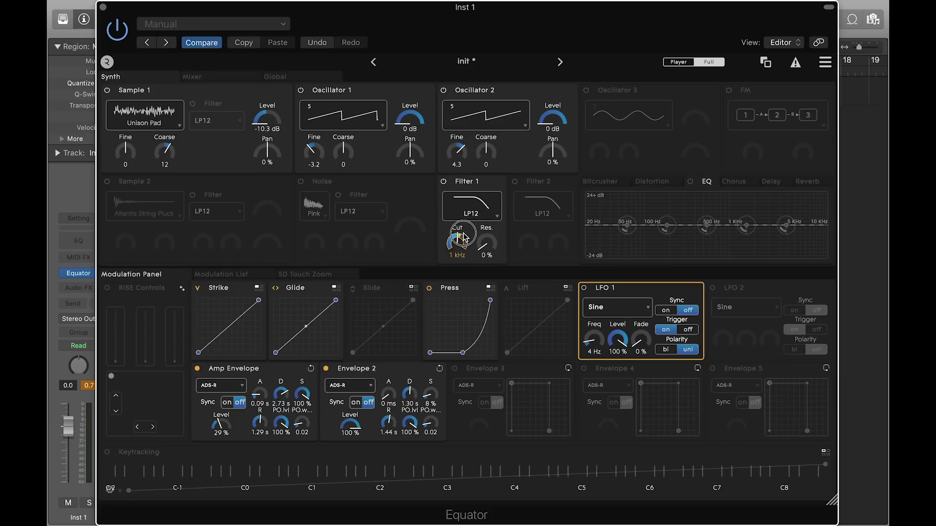
drag(463, 238, 465, 233)
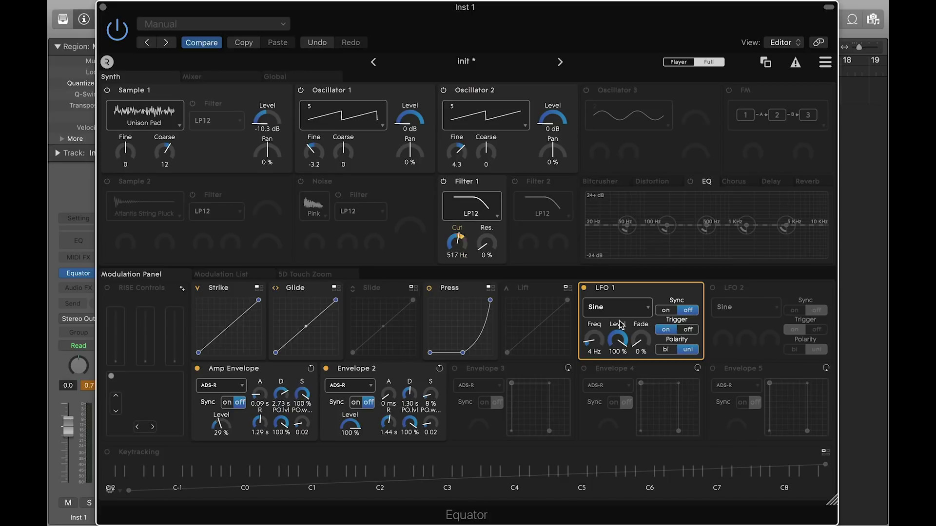
drag(619, 344, 618, 401)
Step: Let Slide control LFO 1's depth, and sync the LFO to tempo at 1/16
click(411, 287)
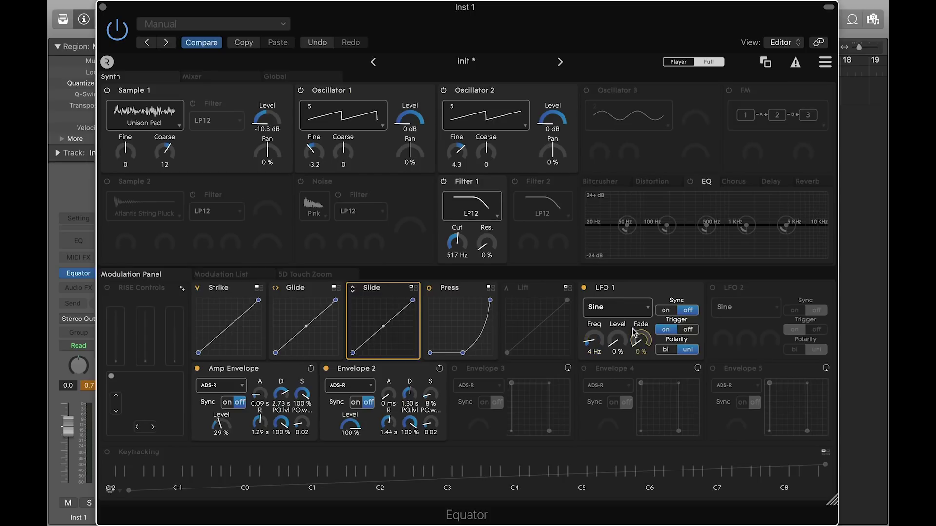
drag(626, 335, 622, 281)
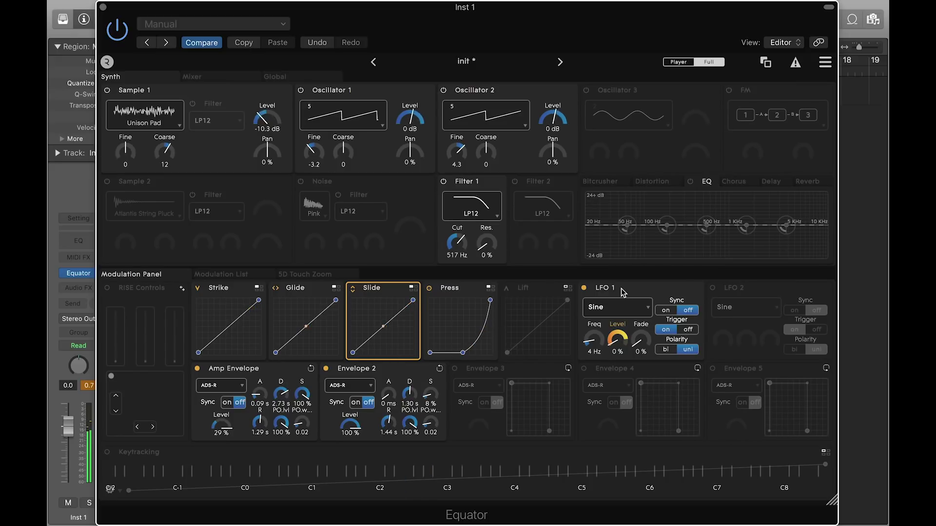
click(668, 311)
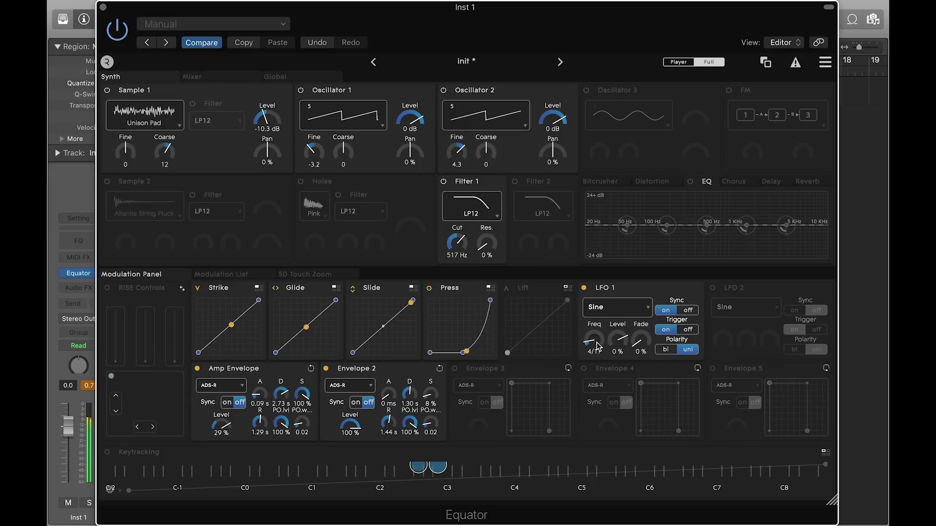
drag(597, 340, 598, 314)
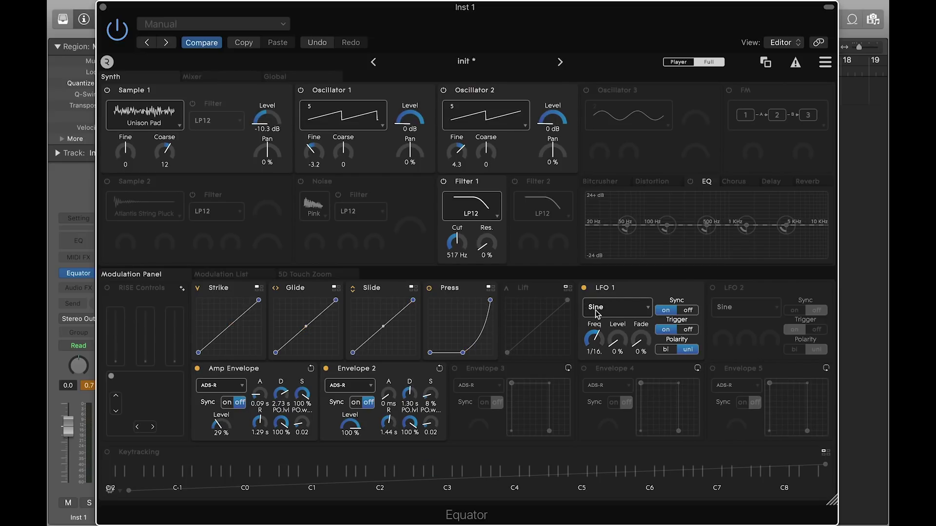
Step: Enable Oscillator 3 and FM, and map Lift to increase FM Depth B
click(659, 96)
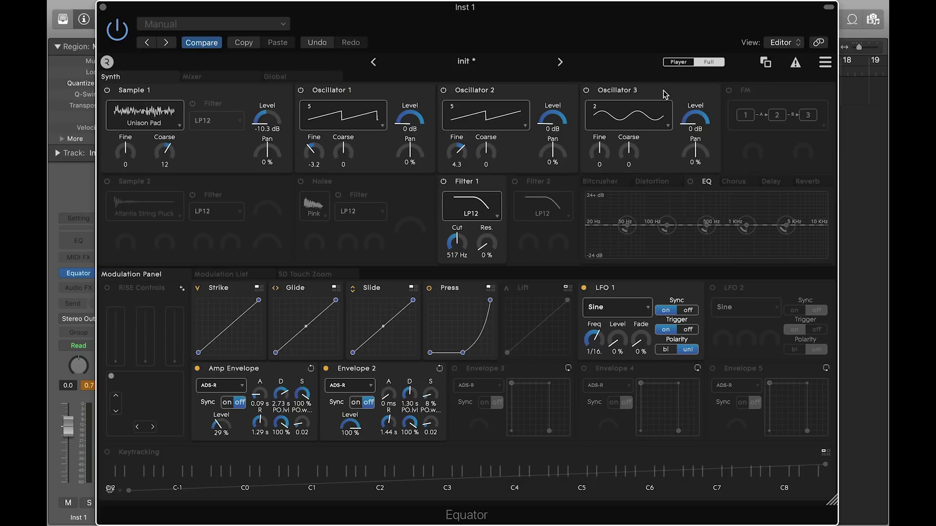
click(788, 92)
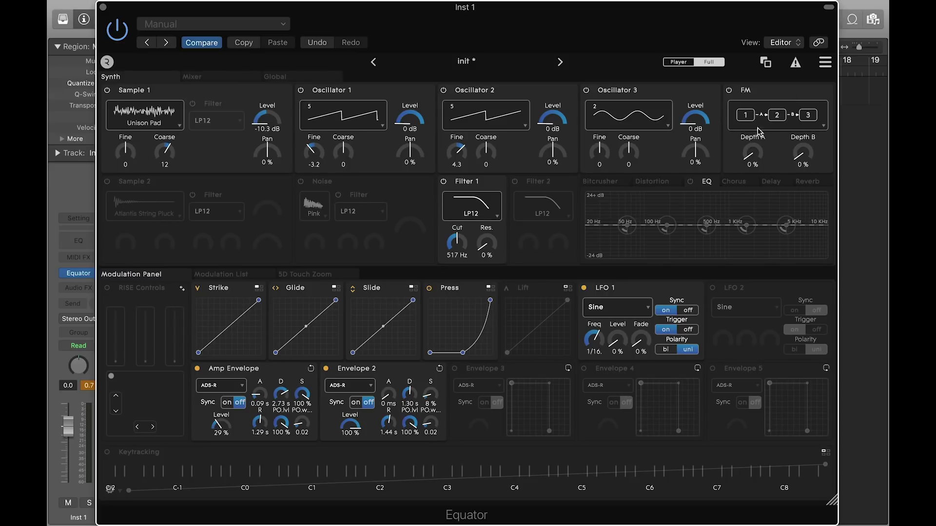
click(535, 291)
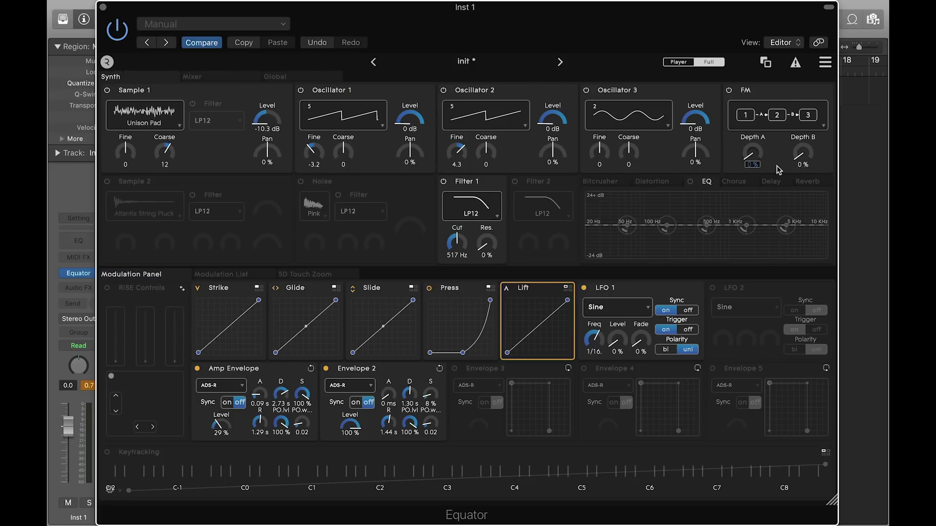
drag(806, 146, 807, 117)
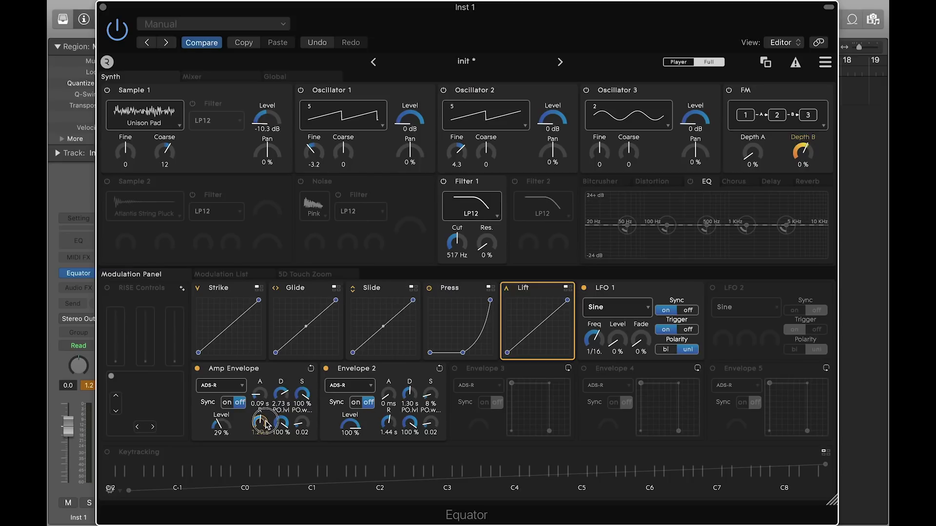
Step: Map Lift to lengthen Envelope 2's release to 2.63 s, leaving the amp release unmodulated
drag(266, 425, 270, 415)
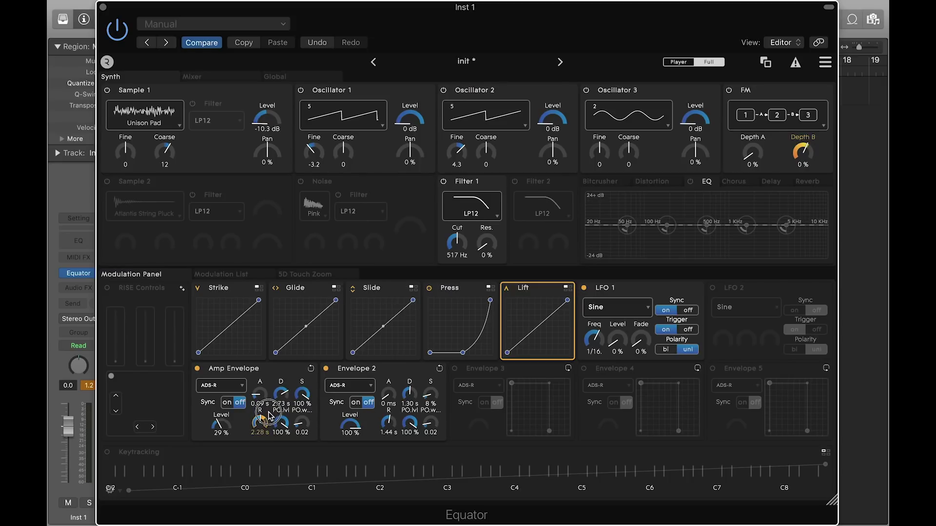
double_click(269, 414)
drag(395, 422, 395, 415)
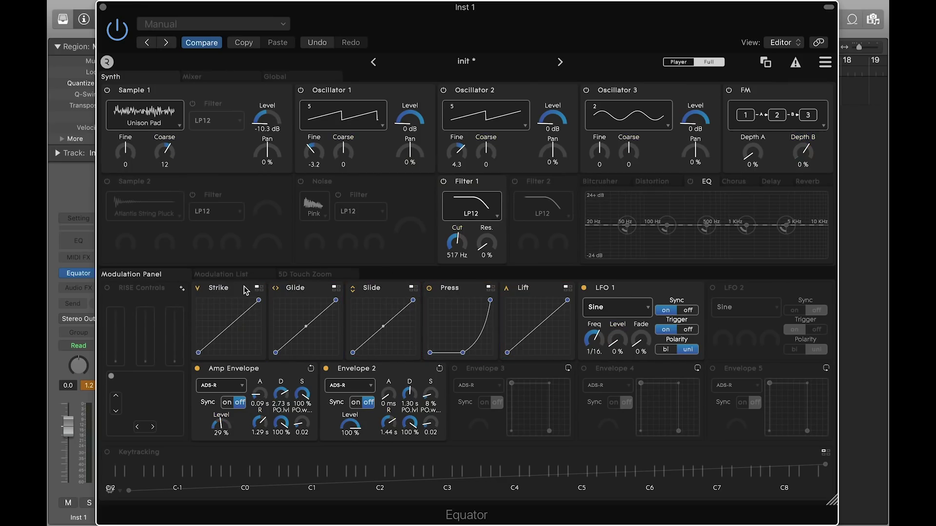
Step: Turn on the reverb with 12% wet, 70% damping and 22 ms pre-delay
click(799, 181)
click(786, 181)
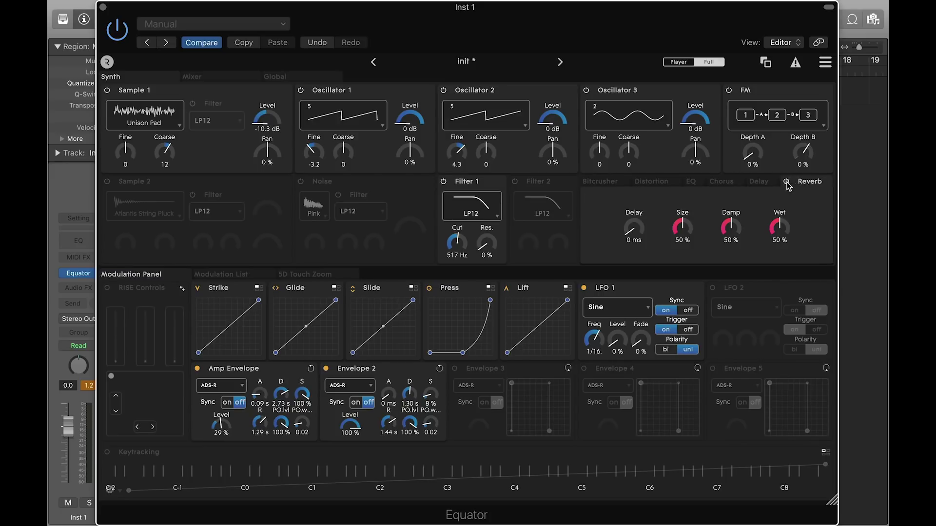
drag(780, 231, 781, 248)
drag(730, 231, 730, 222)
drag(633, 229, 635, 220)
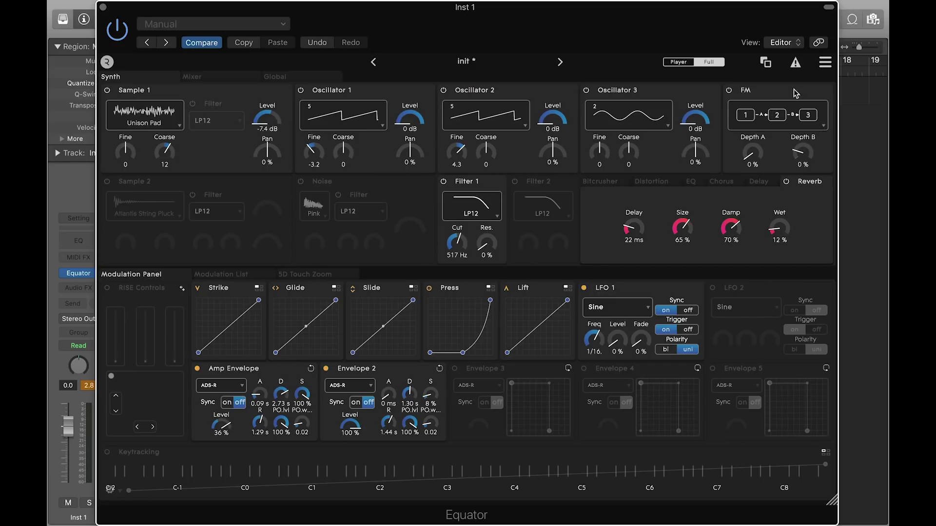
Step: Start a Save As for the preset named Lush Pad, tagged Pad and Motion
click(825, 64)
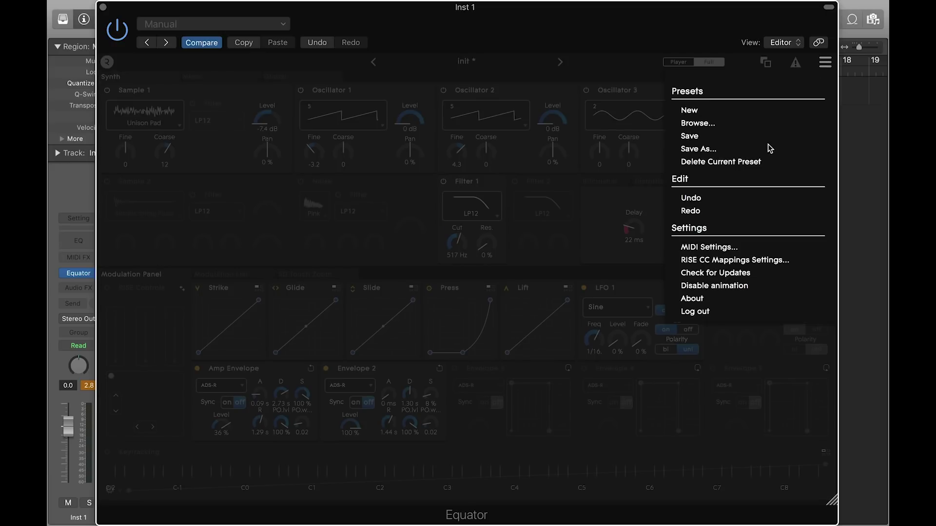
click(735, 148)
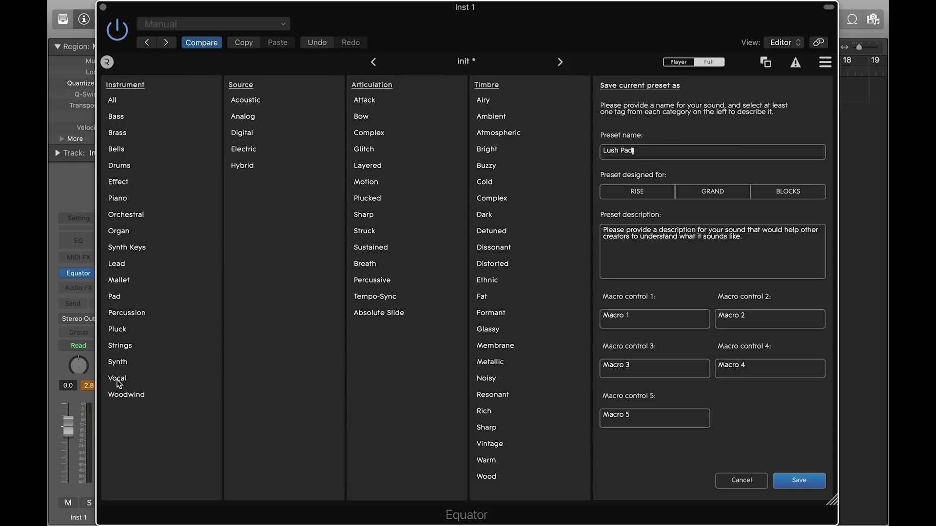
click(152, 296)
click(400, 183)
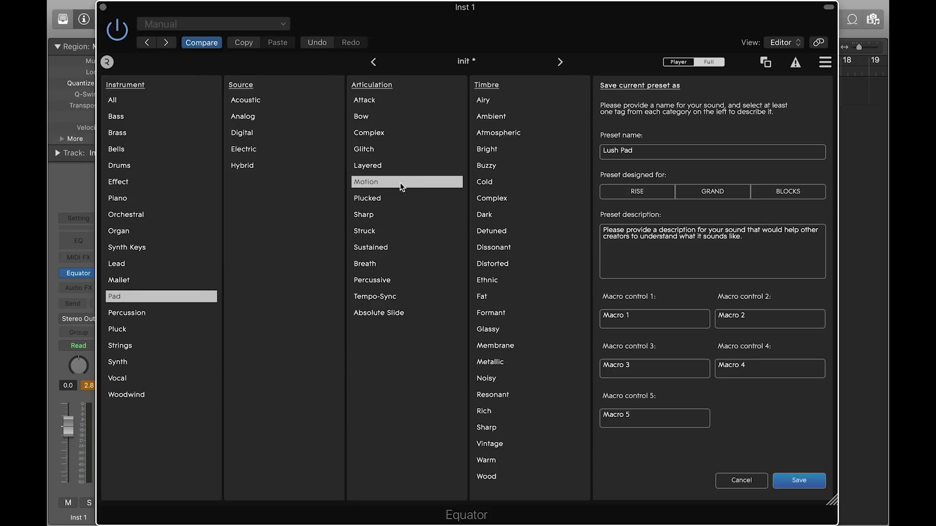
Step: Save the preset as Lush Pad
click(793, 481)
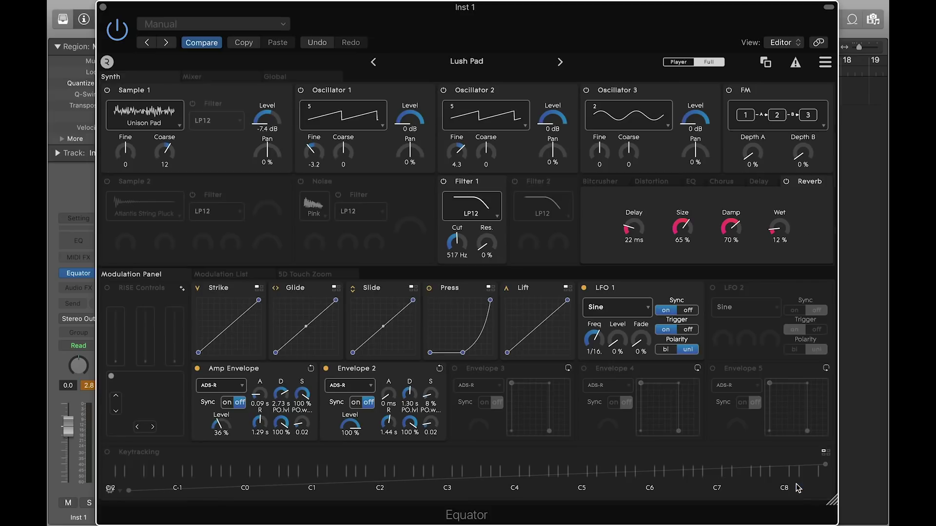